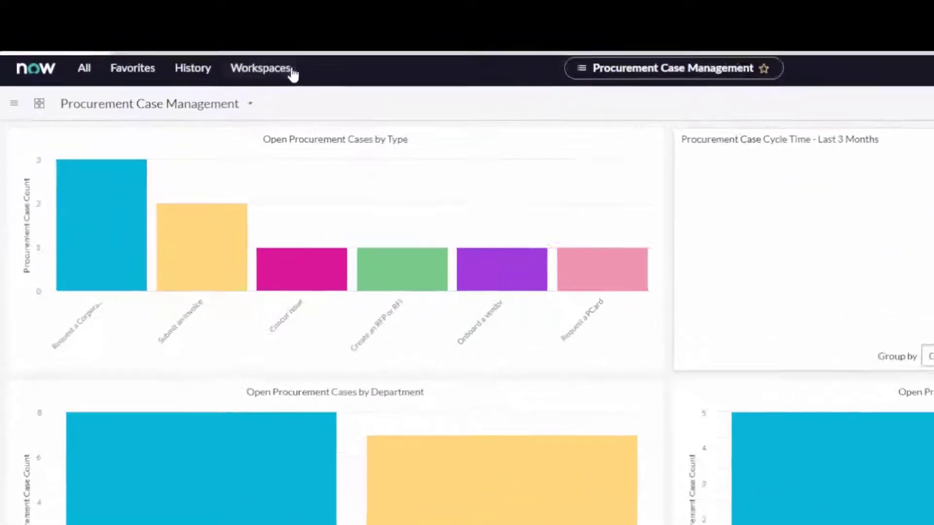
Step: Bring up the Workspaces menu over the procurement case management dashboard
click(205, 52)
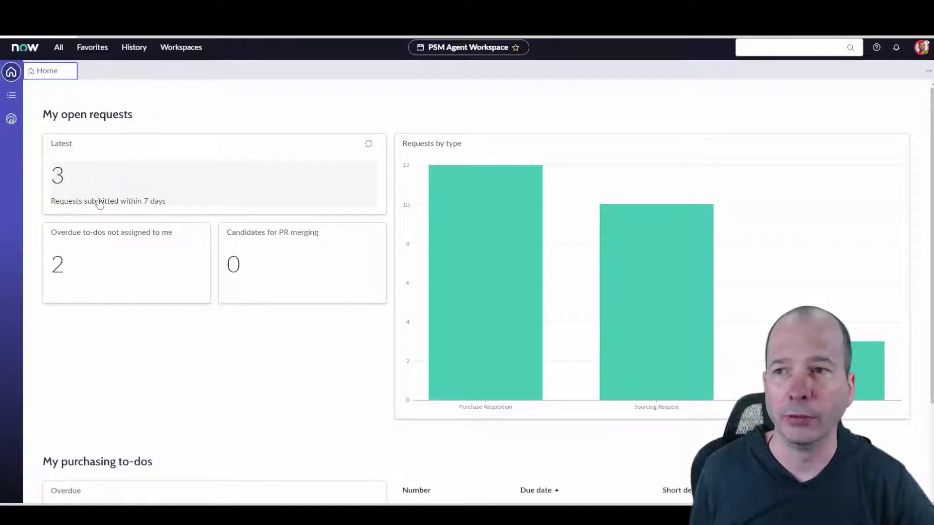
Step: Scroll through the PSM Agent Workspace home dashboard, then switch to the procurement lists view
scroll(99, 204, down, 2)
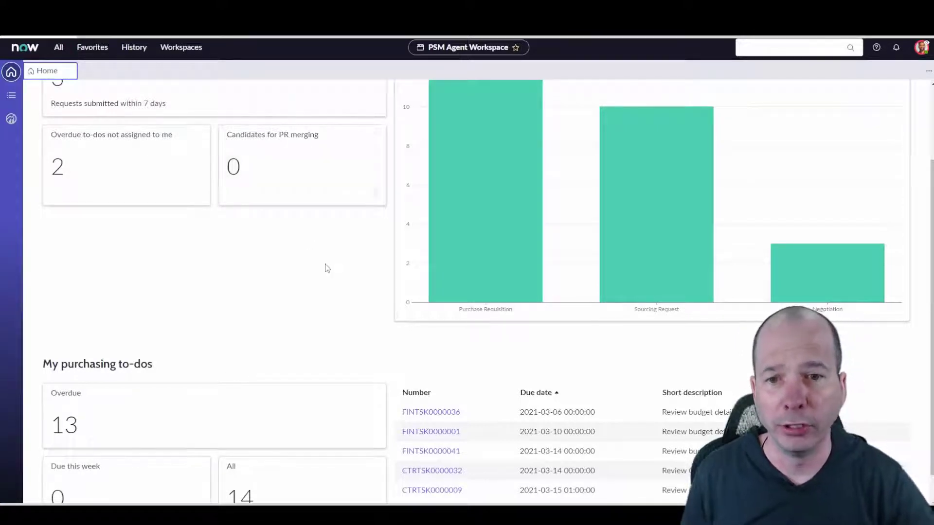
scroll(438, 253, up, 1)
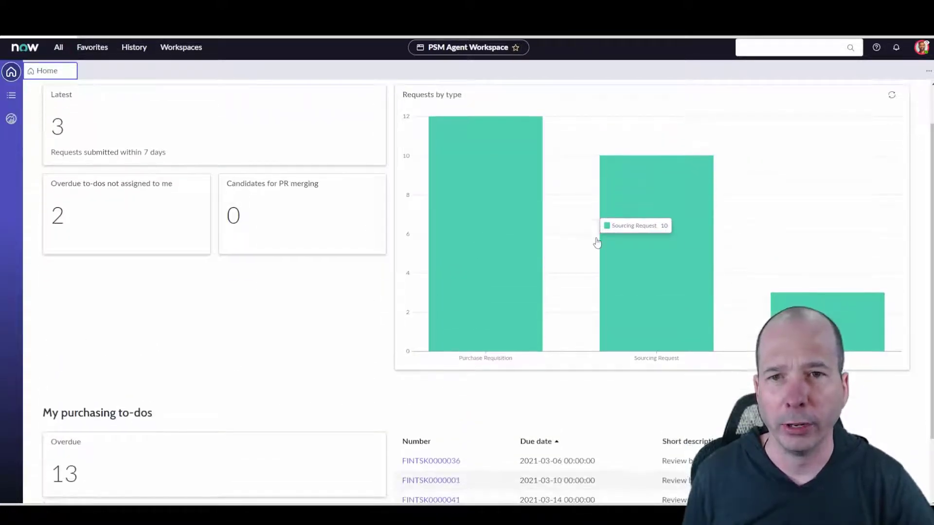
scroll(335, 246, down, 2)
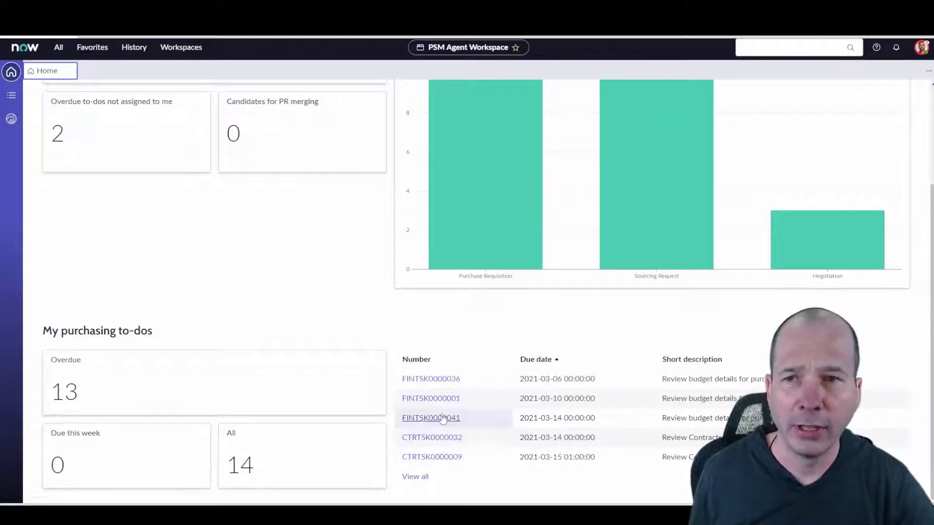
scroll(115, 191, up, 3)
click(12, 96)
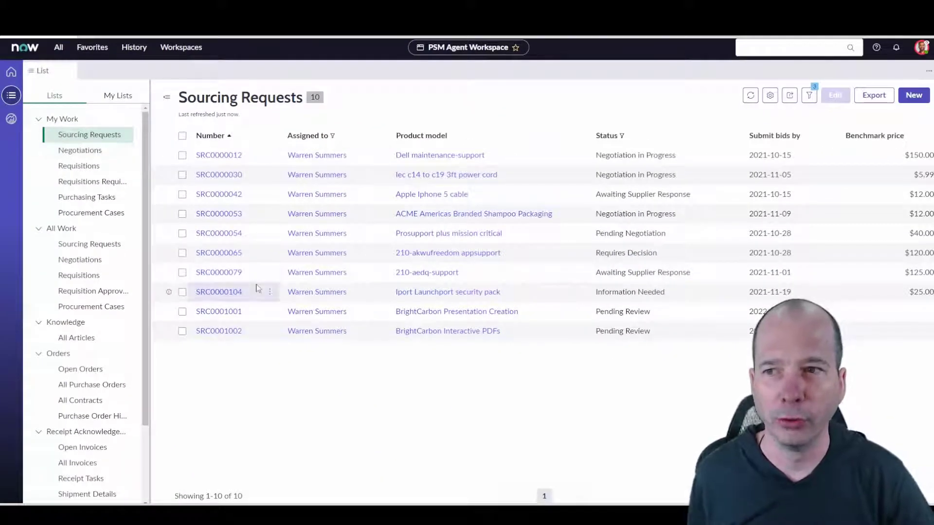
Step: Show the Negotiations list, then the My Work Requisitions list of 12 requisitions
click(81, 152)
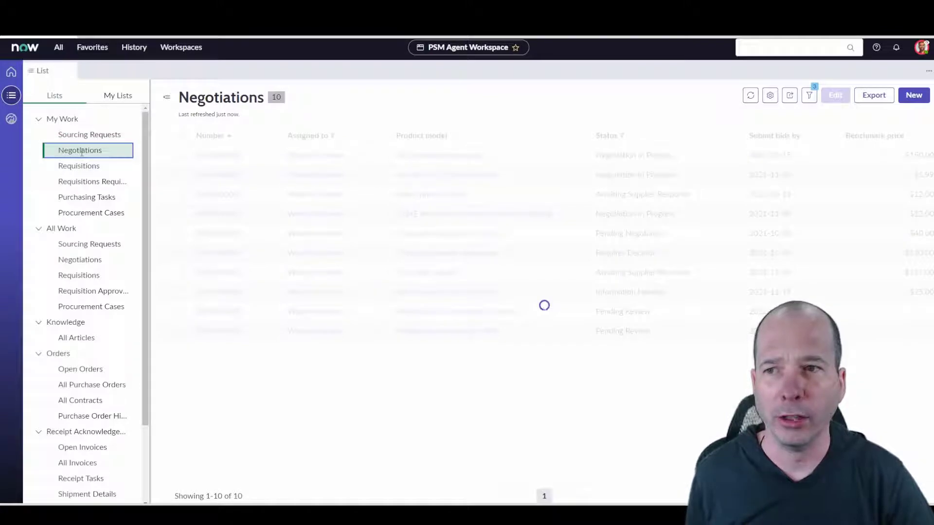
click(88, 166)
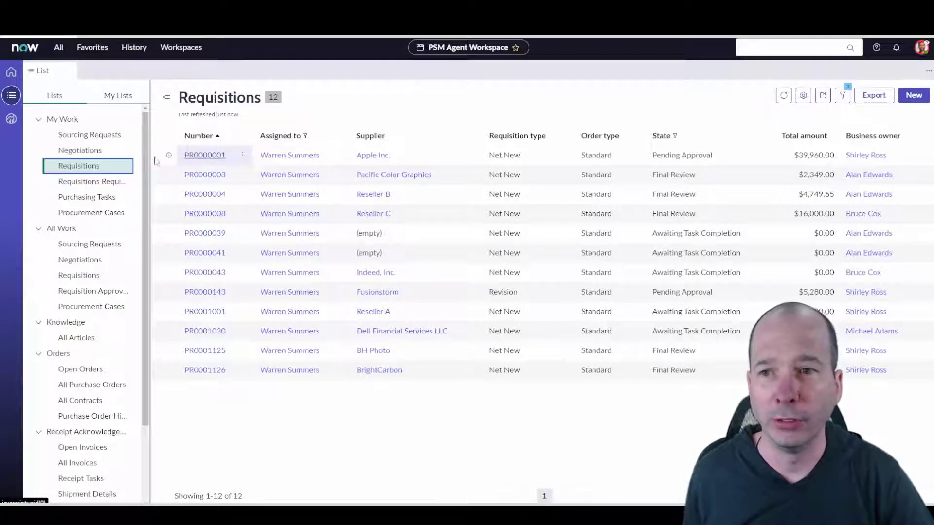
Step: Open requisition PR0000001 (Apple Inc., USD 39,960) and scroll its details down to Work notes
click(187, 156)
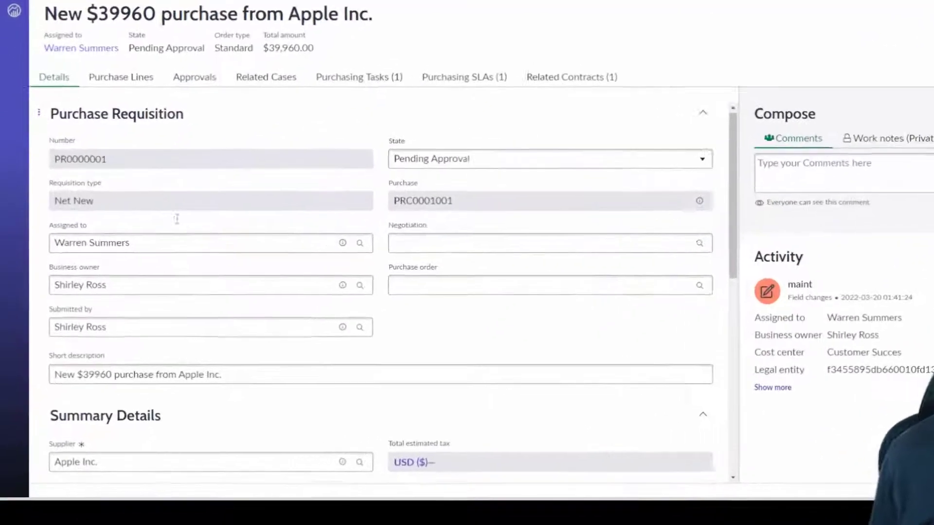
scroll(141, 288, down, 2)
scroll(196, 195, down, 2)
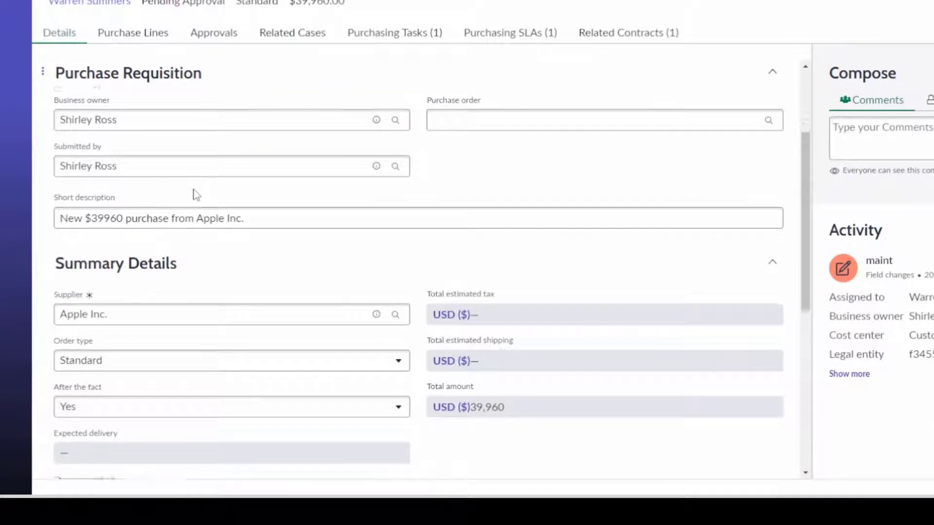
scroll(196, 196, down, 4)
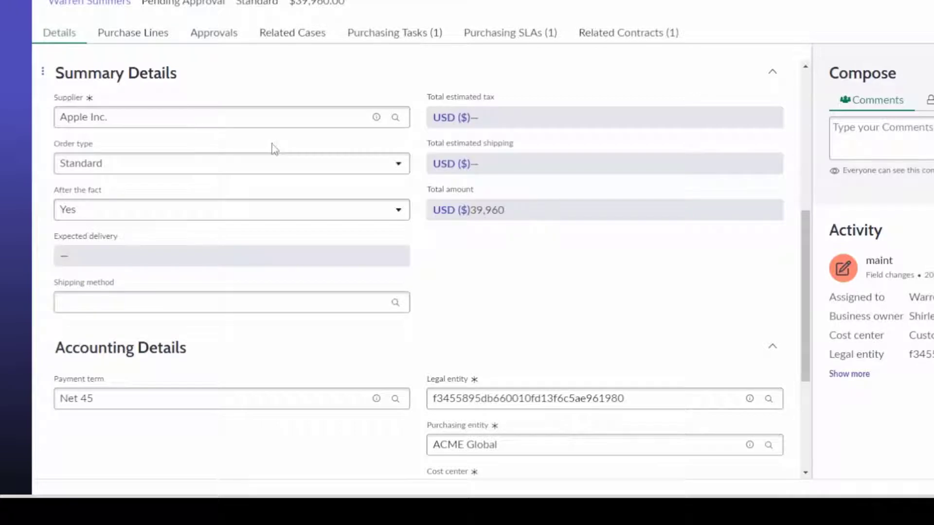
scroll(287, 177, down, 6)
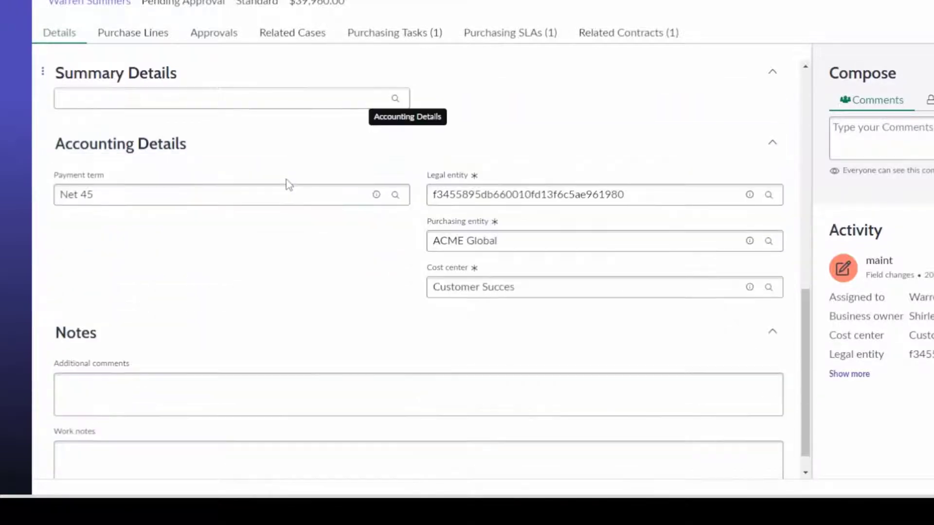
scroll(288, 188, down, 1)
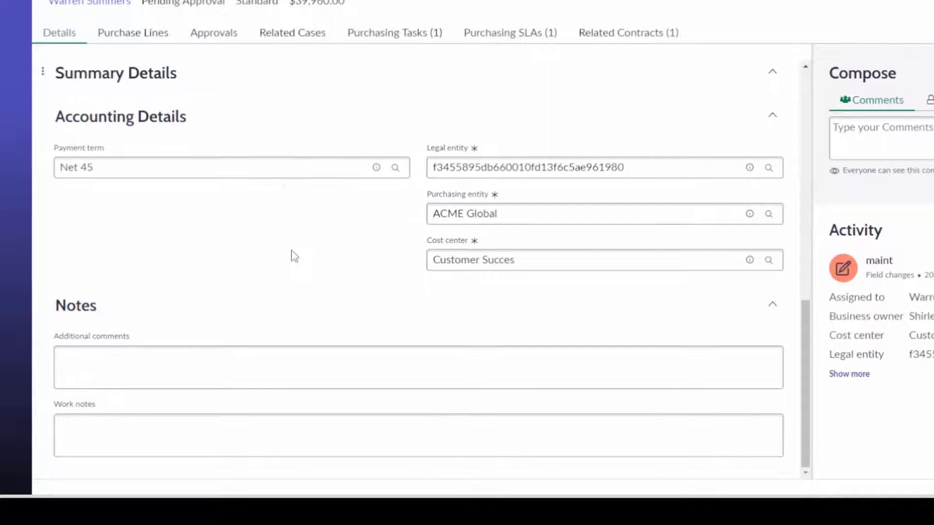
click(342, 446)
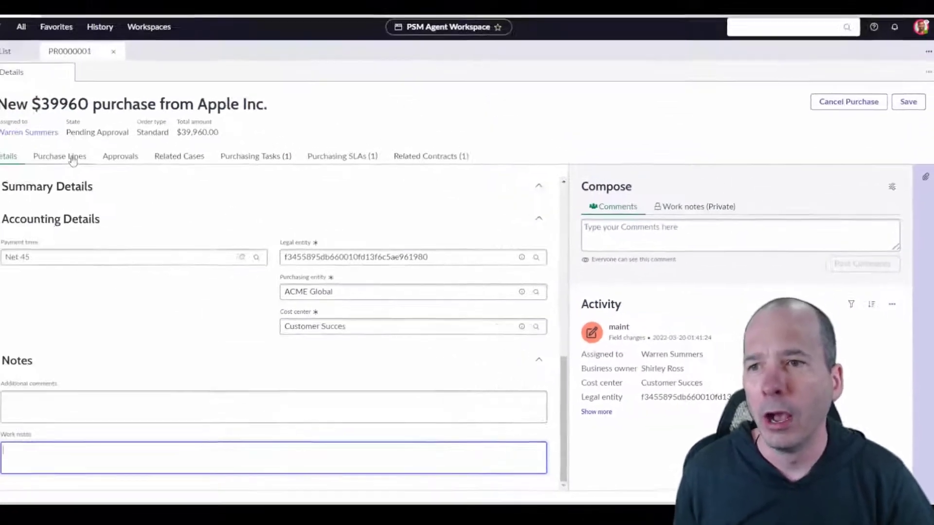
Step: Review PR0000001's Purchase Lines, Approvals, Related Cases and Purchasing Tasks tabs
click(98, 171)
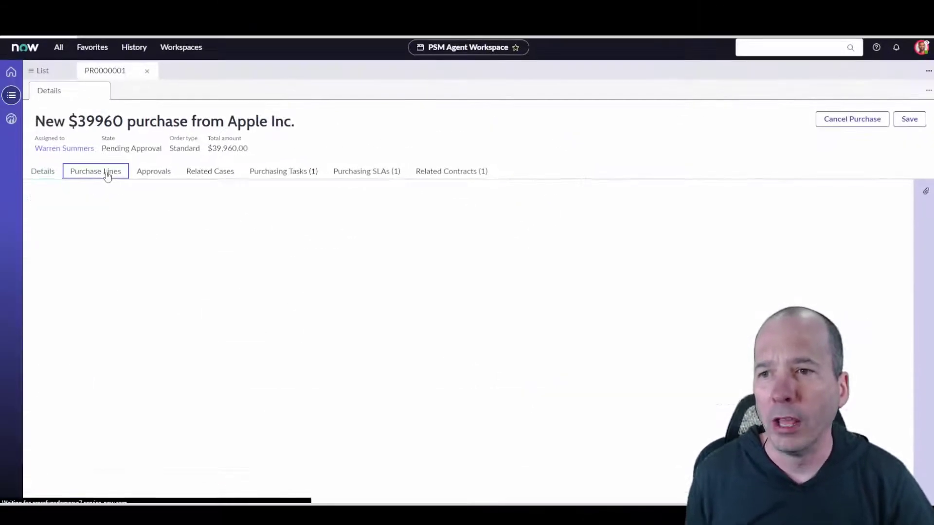
click(164, 174)
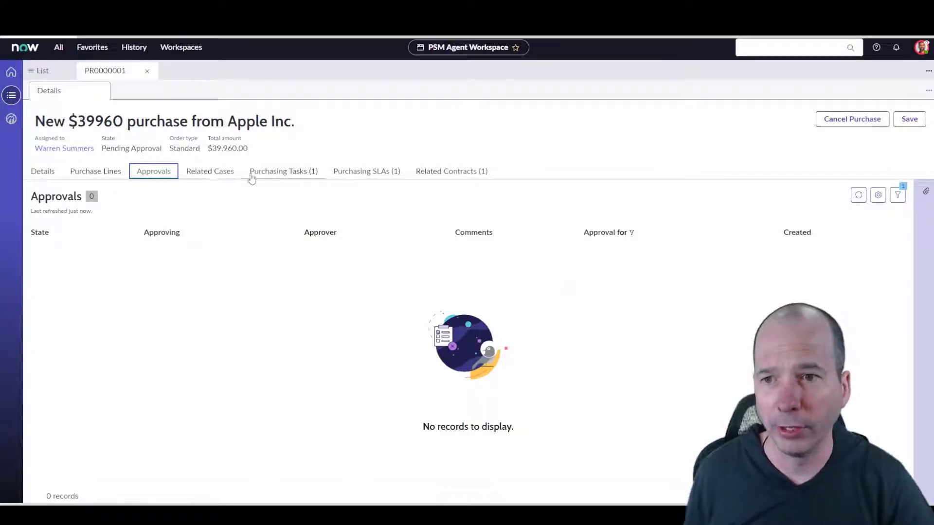
click(233, 174)
click(278, 175)
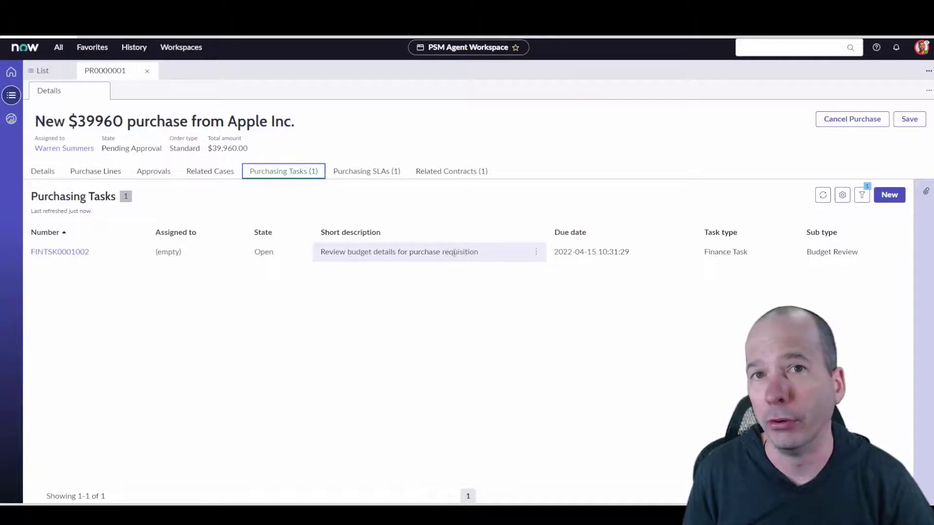
Step: Start and cancel a new purchasing task, check Purchasing SLAs and Related Contracts, then return to Requisitions
click(878, 255)
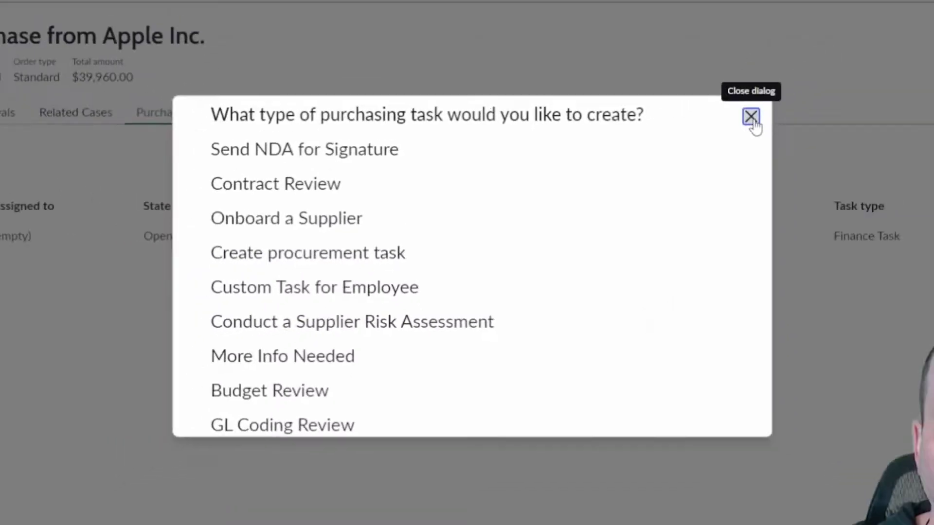
click(829, 75)
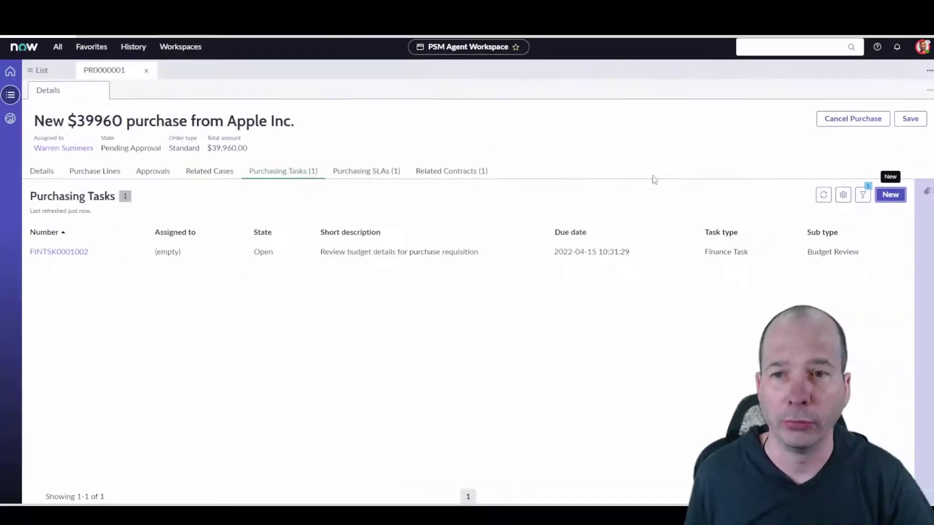
click(373, 175)
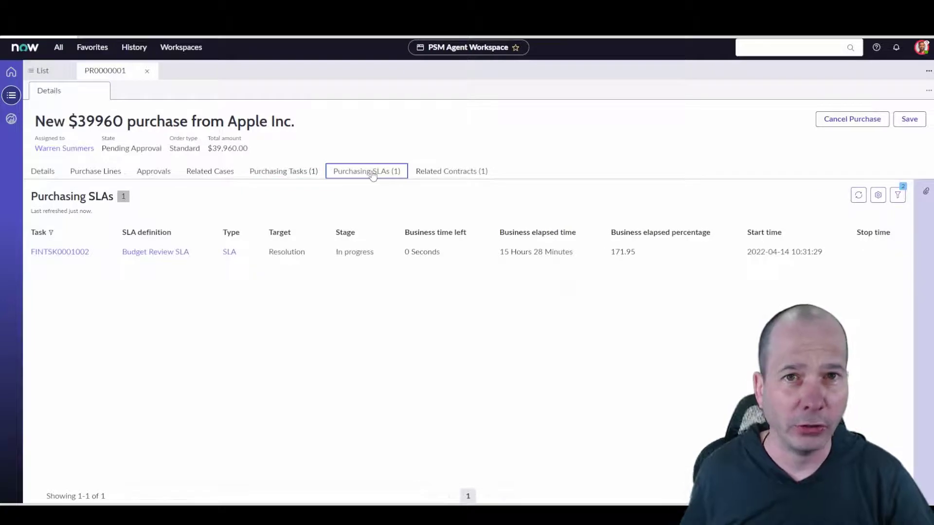
click(443, 172)
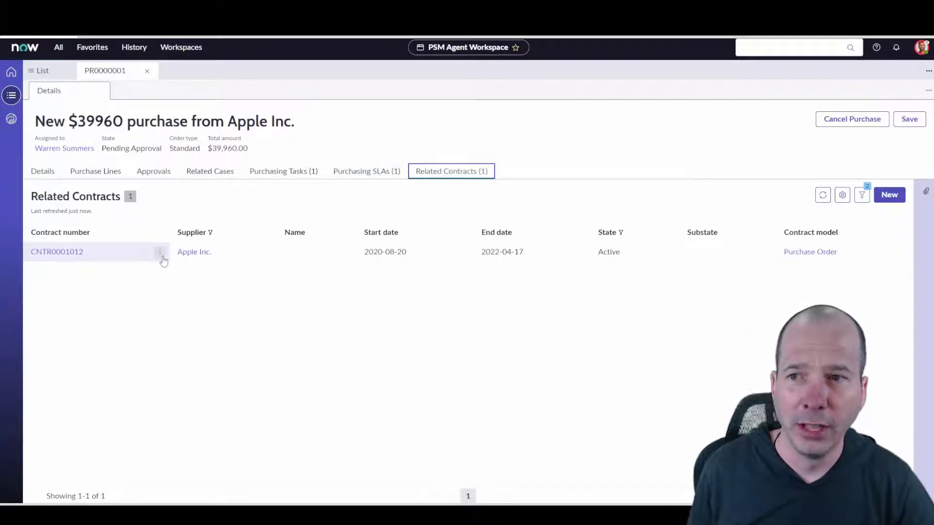
click(41, 74)
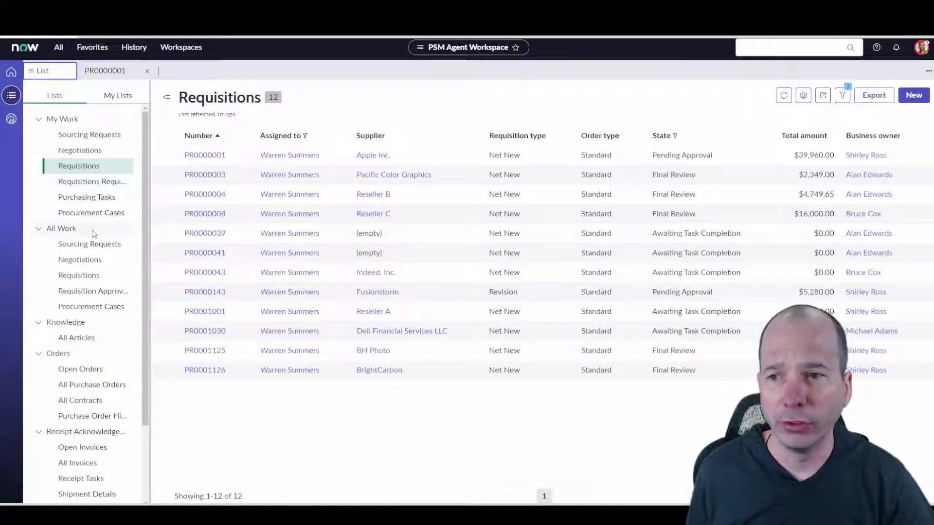
Step: Glance at the Knowledge All Articles list, then show All Invoices (70 invoices)
scroll(94, 234, down, 3)
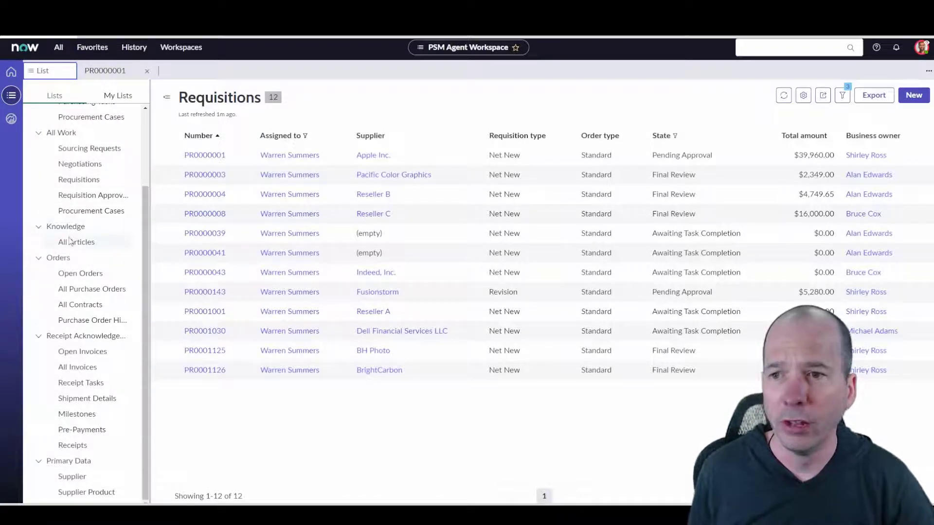
click(70, 240)
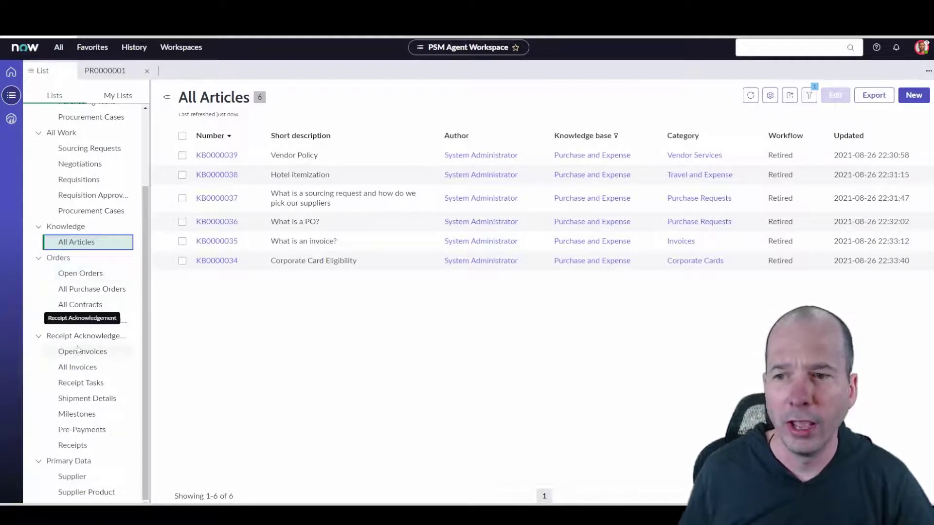
click(82, 366)
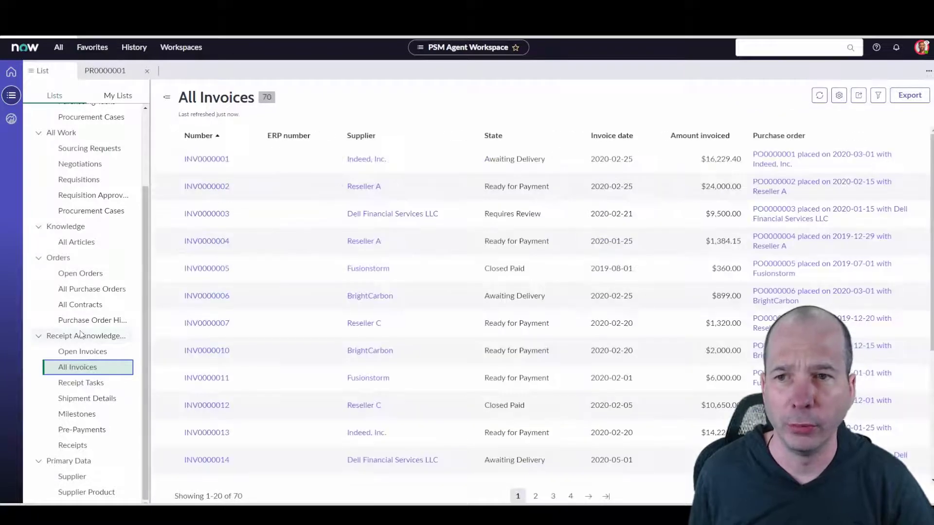
Step: Open Indeed, Inc. invoice INV0000001 ($16,229.40) and check its three lines, tasks and details
click(212, 159)
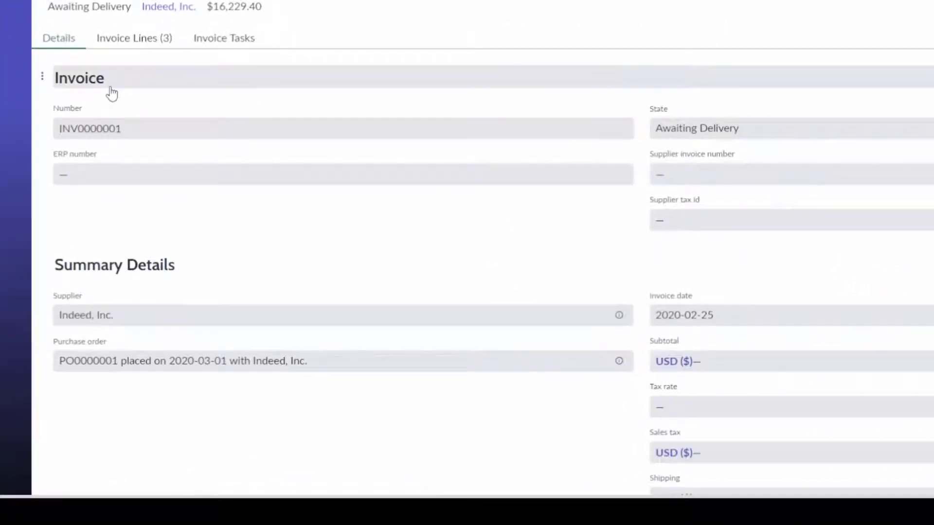
scroll(594, 160, down, 5)
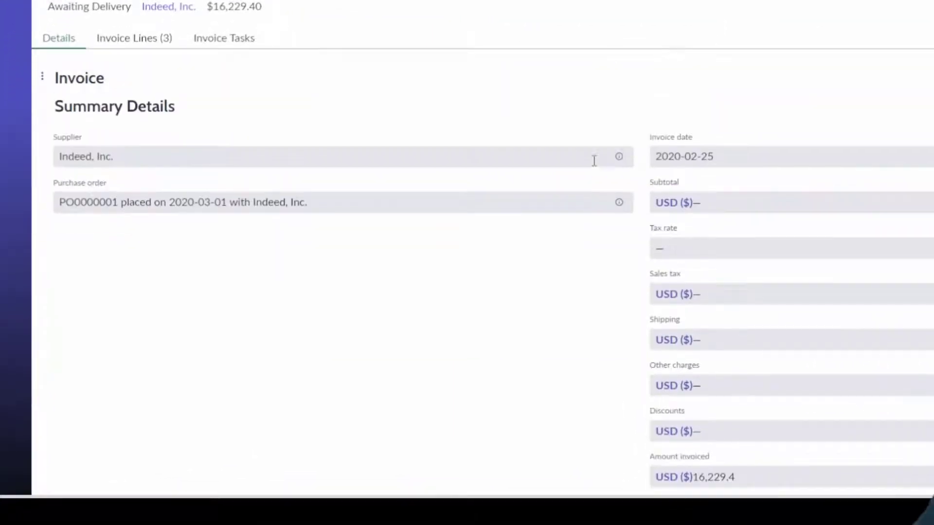
scroll(552, 218, up, 5)
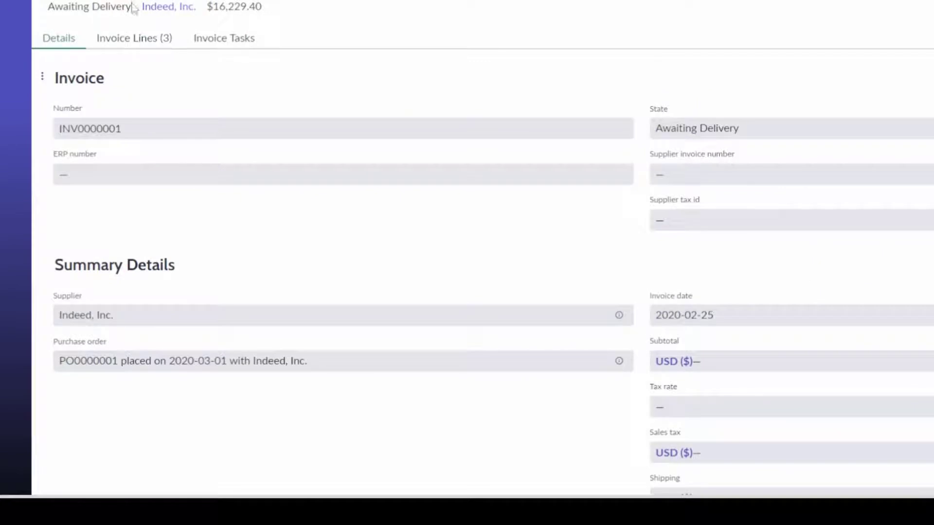
click(142, 41)
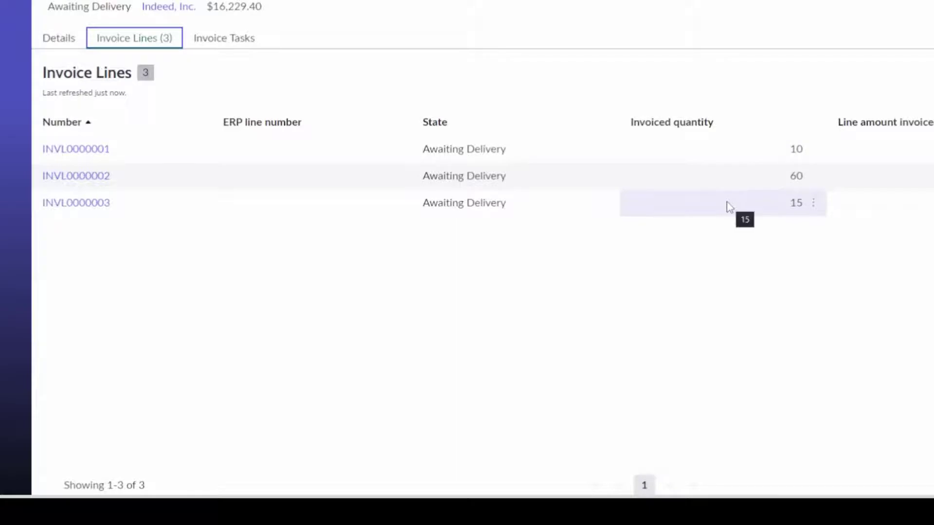
click(206, 45)
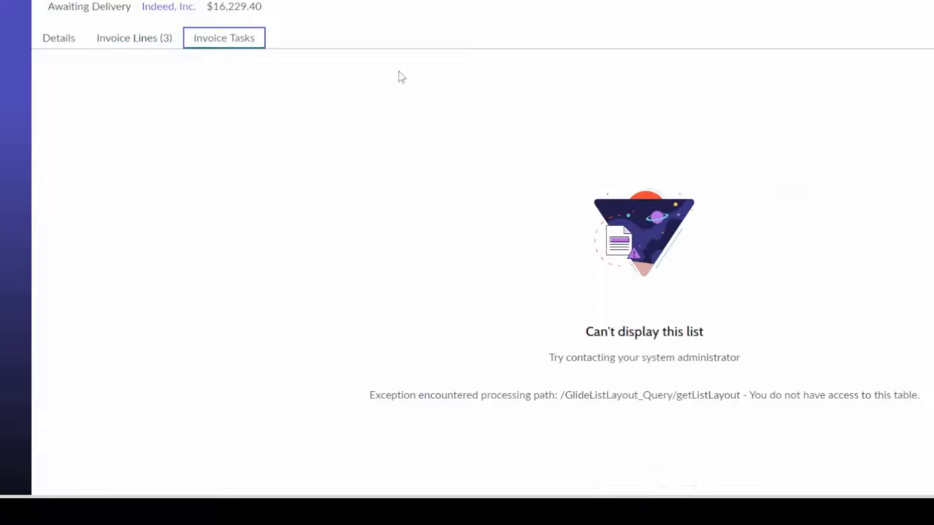
click(73, 35)
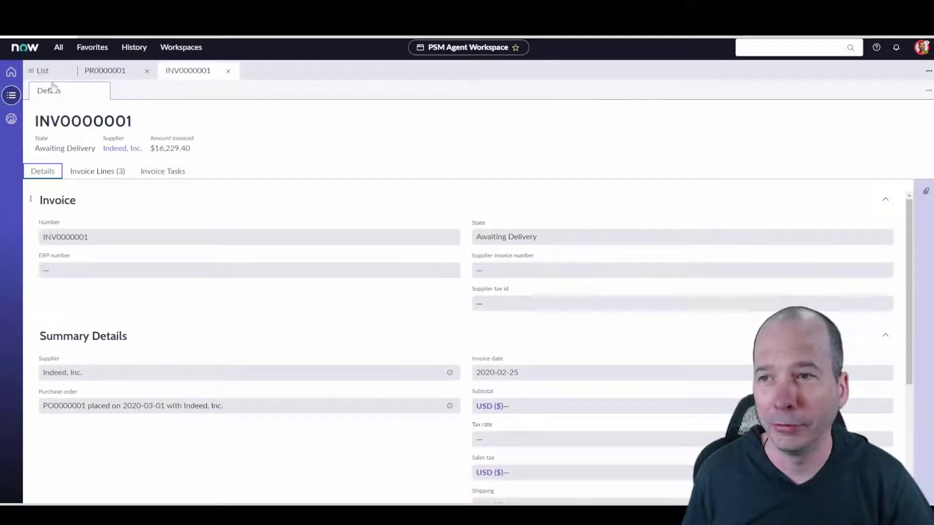
Step: Back on All Invoices, find My Work Procurement Cases empty and show All Work Procurement Cases (17)
click(43, 71)
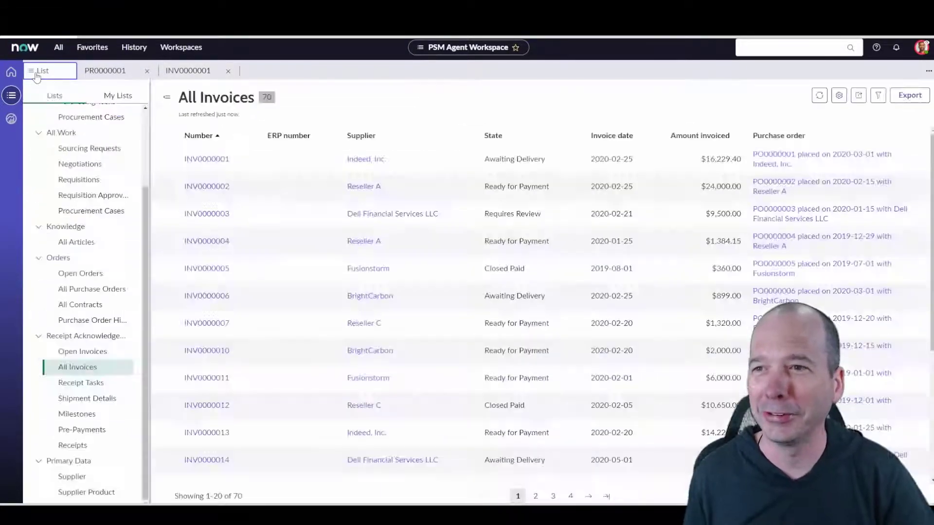
scroll(120, 272, up, 2)
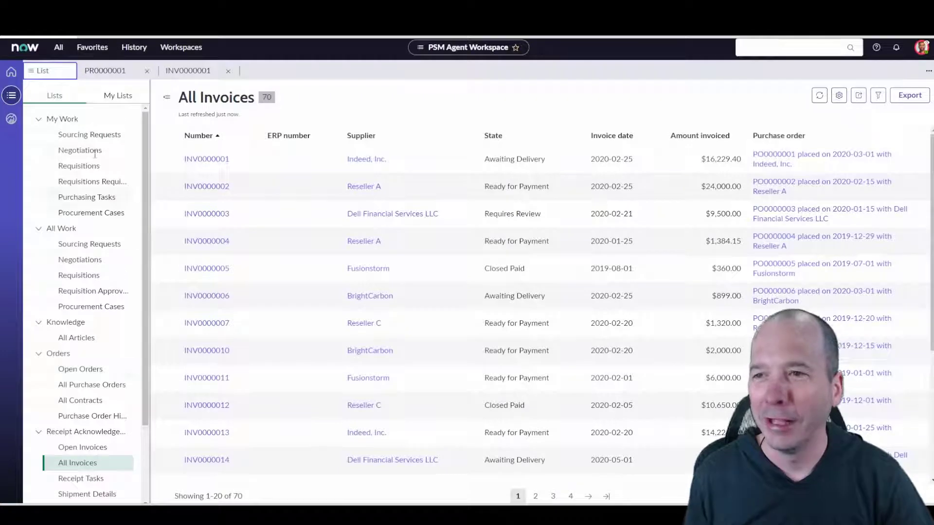
click(86, 213)
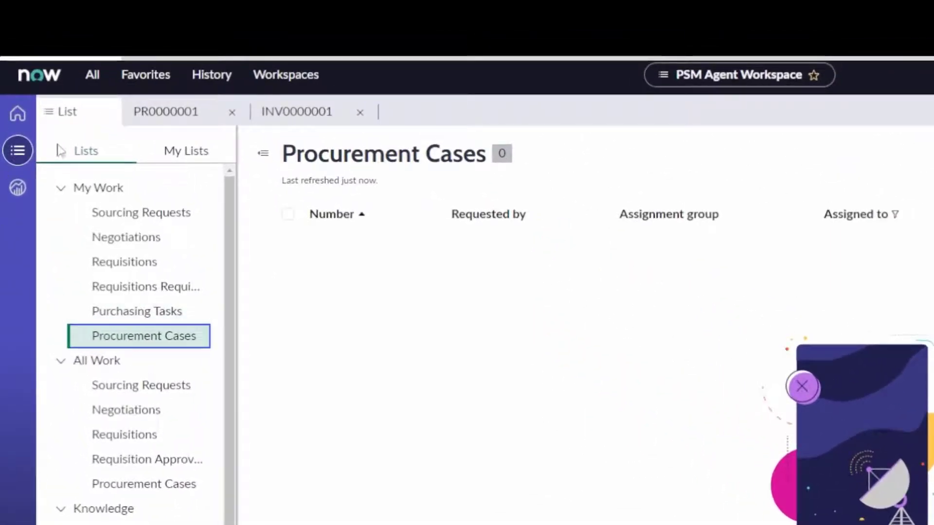
drag(225, 415, 227, 397)
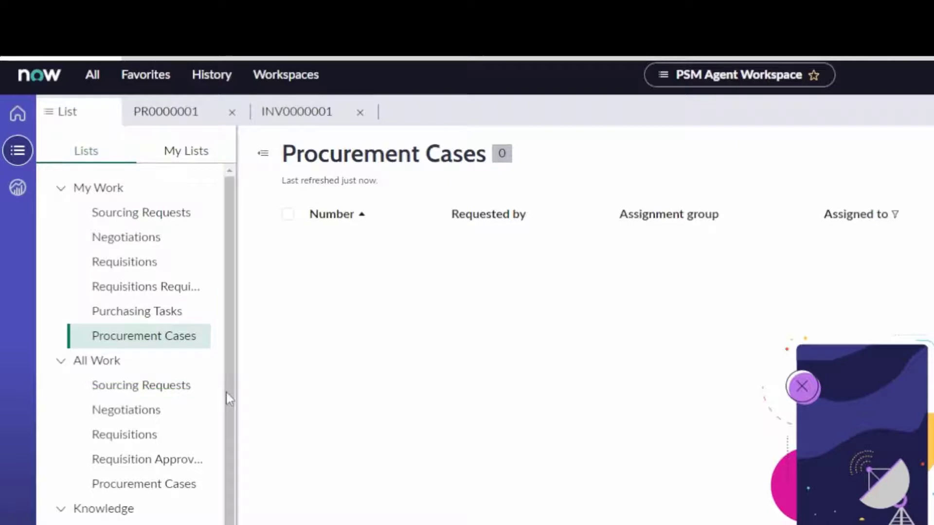
drag(34, 339, 270, 510)
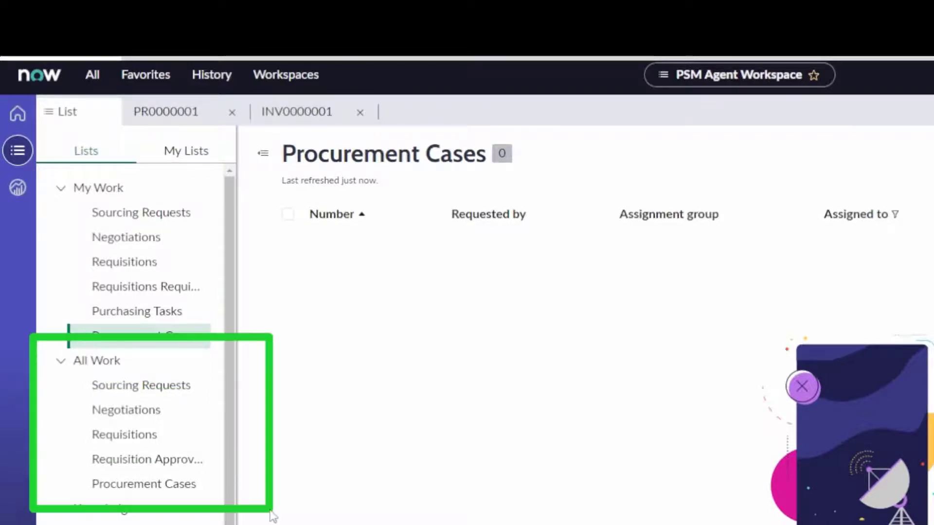
click(116, 492)
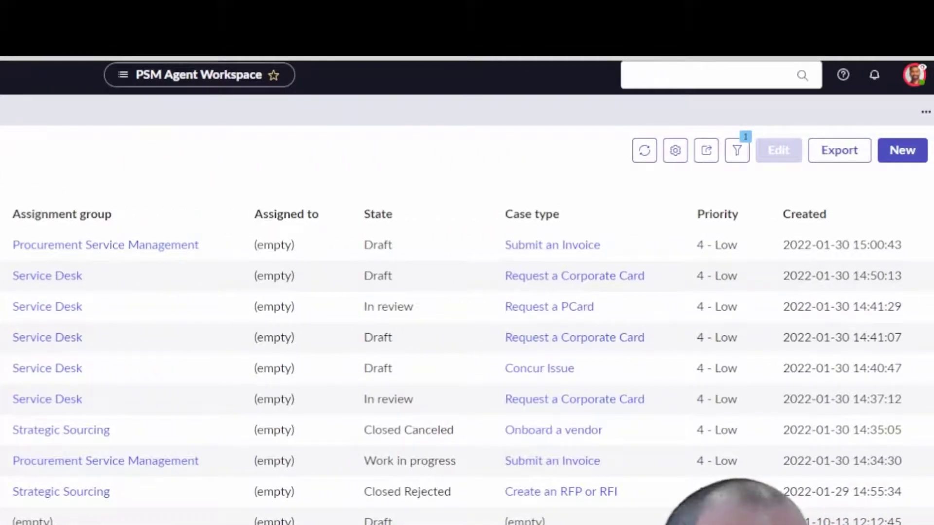
Step: Group the 17 procurement cases by Case type from the Case type column options
mouse_move(351, 150)
mouse_down()
mouse_move(370, 146)
mouse_move(506, 189)
mouse_up()
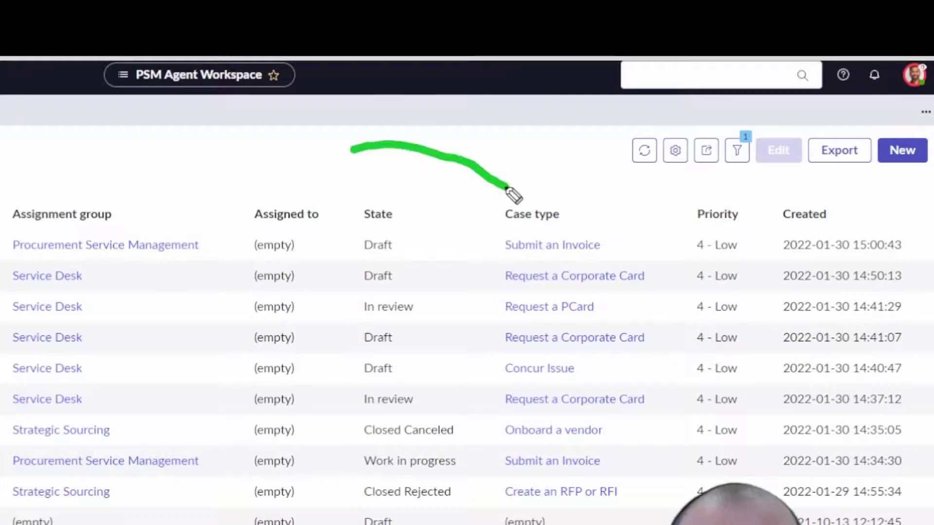
right_click(540, 217)
click(695, 197)
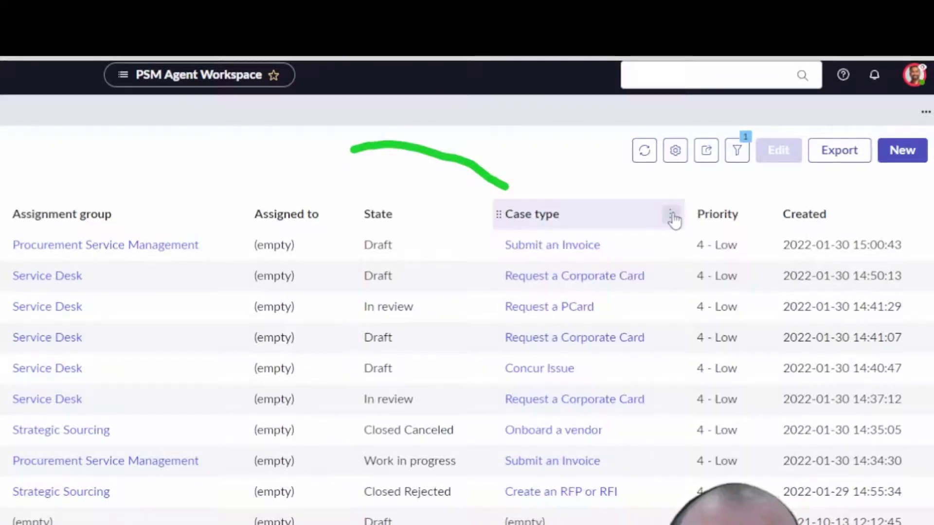
click(670, 215)
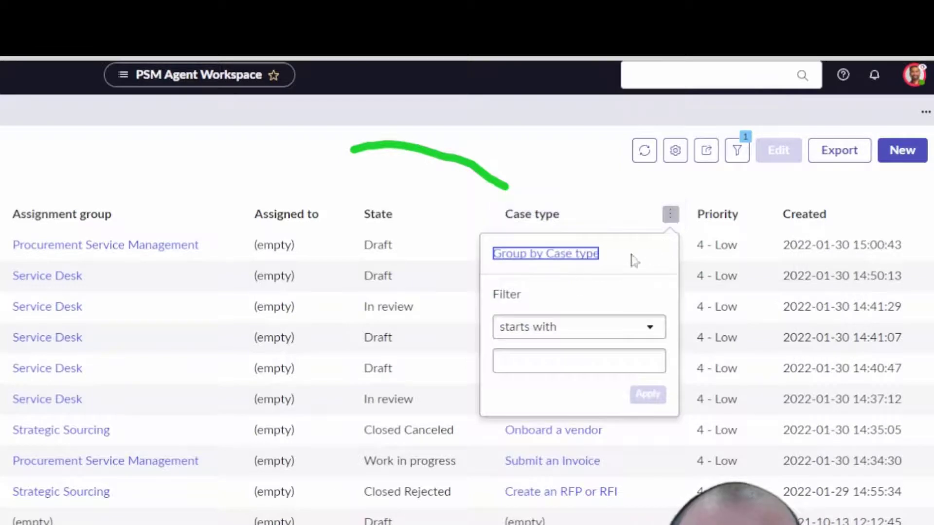
click(546, 254)
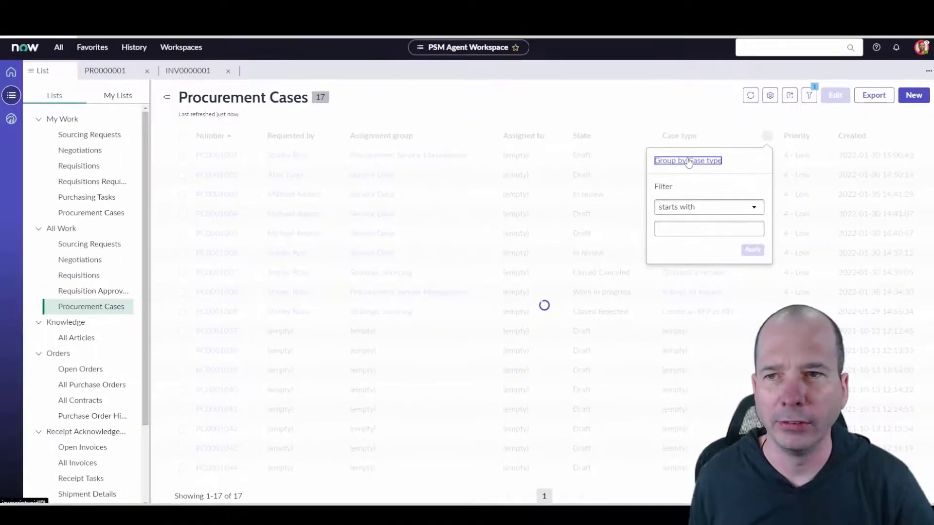
click(326, 153)
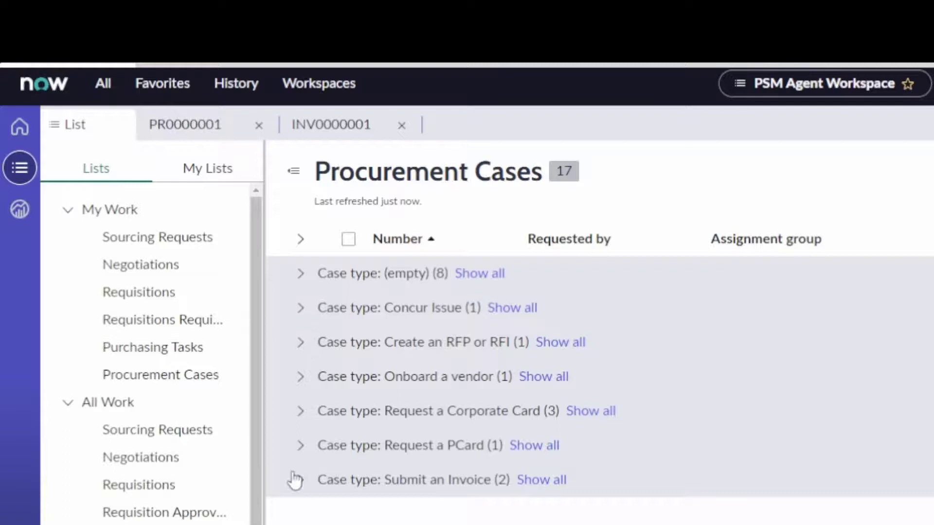
Step: Expand Request a Corporate Card, open draft case PC0001002, and check its Purchase order lookup
click(301, 413)
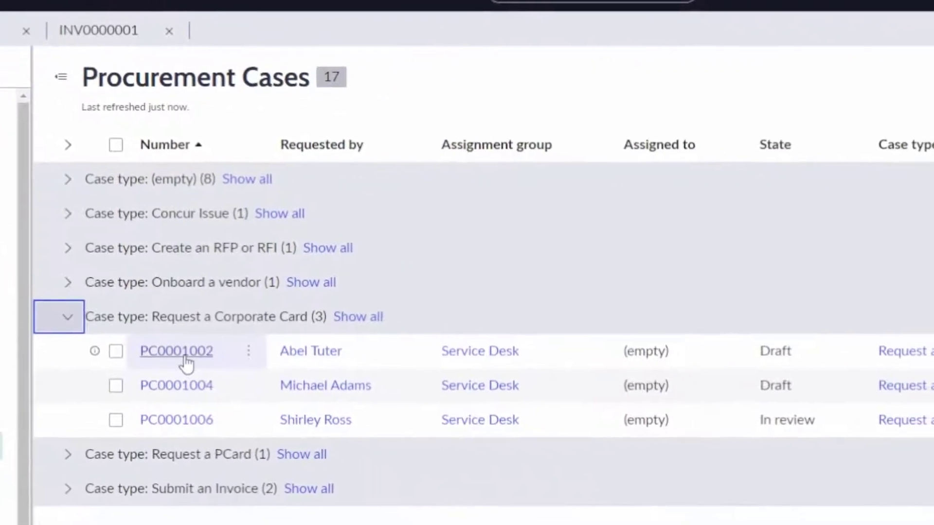
click(184, 357)
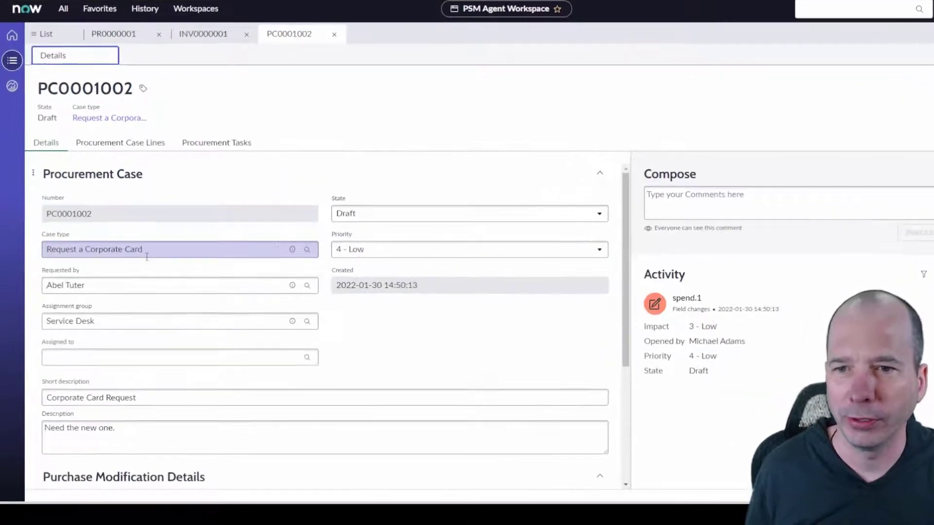
scroll(136, 272, down, 2)
scroll(195, 167, down, 3)
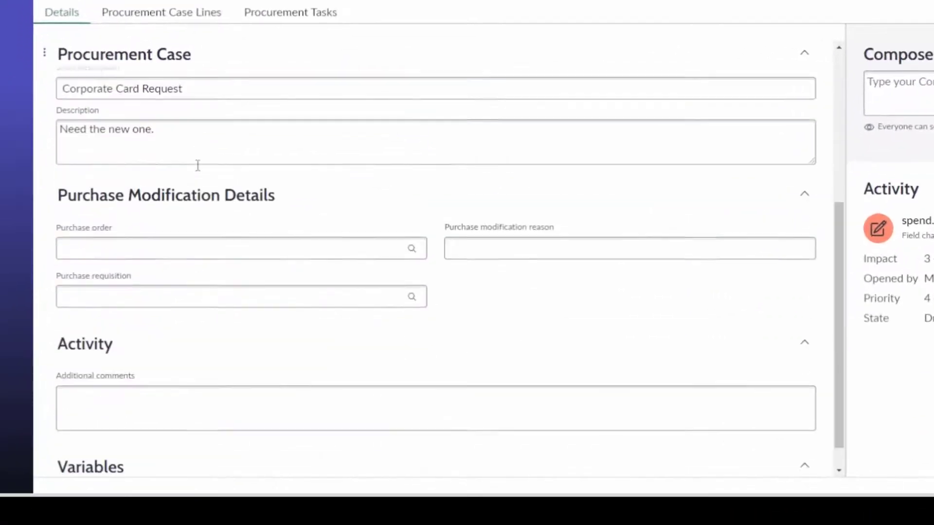
scroll(187, 185, up, 4)
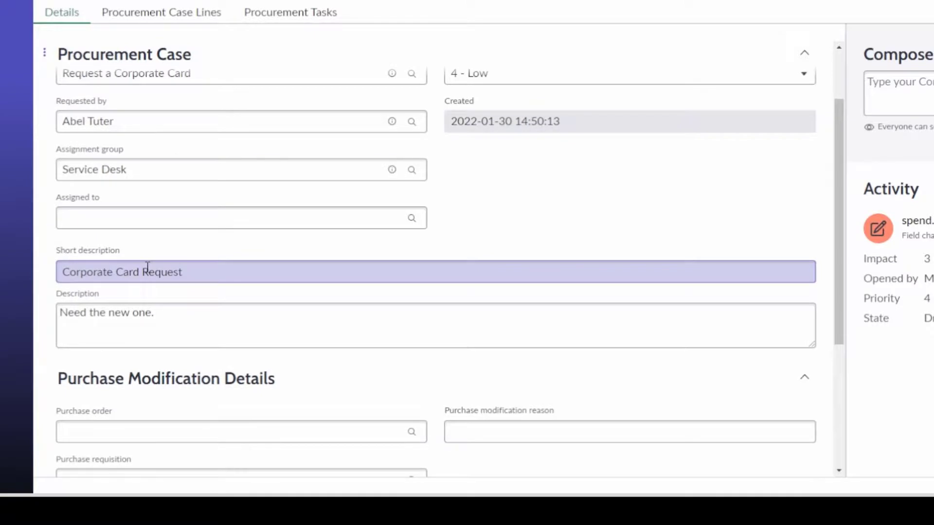
scroll(147, 268, down, 4)
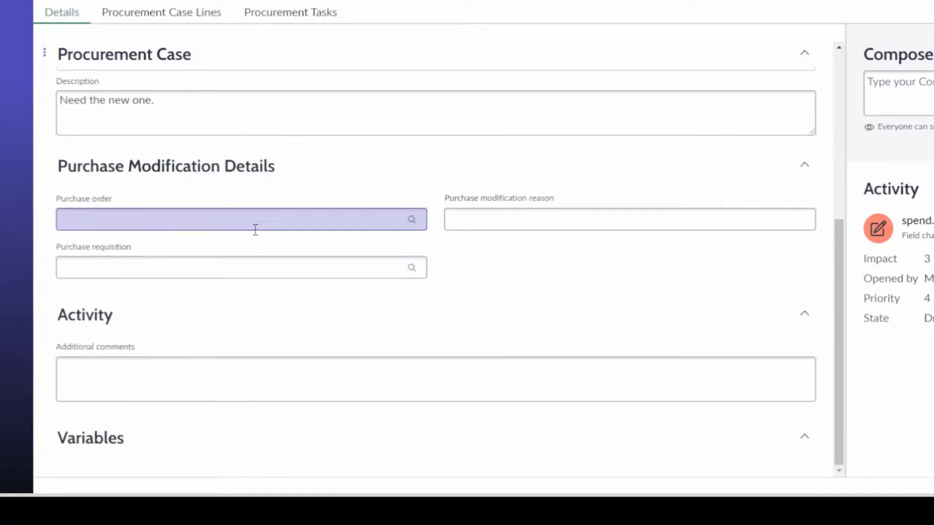
click(253, 219)
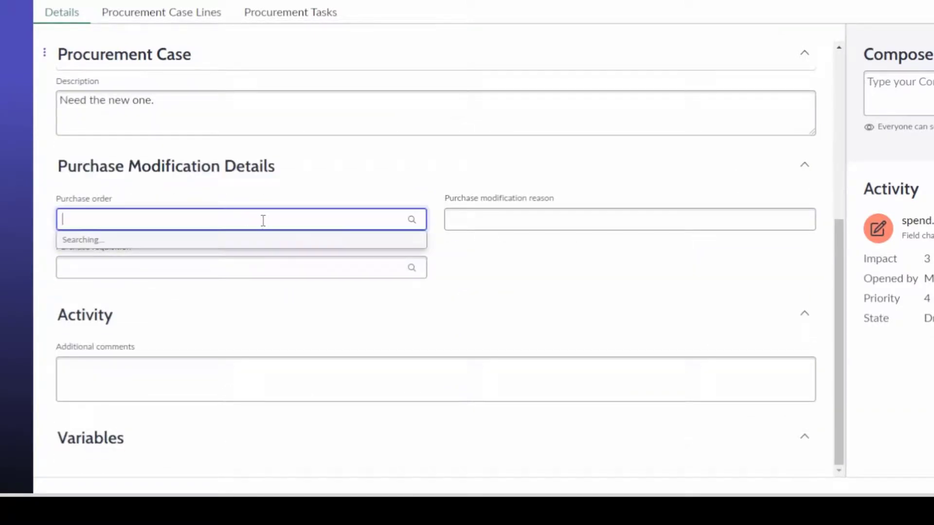
click(474, 299)
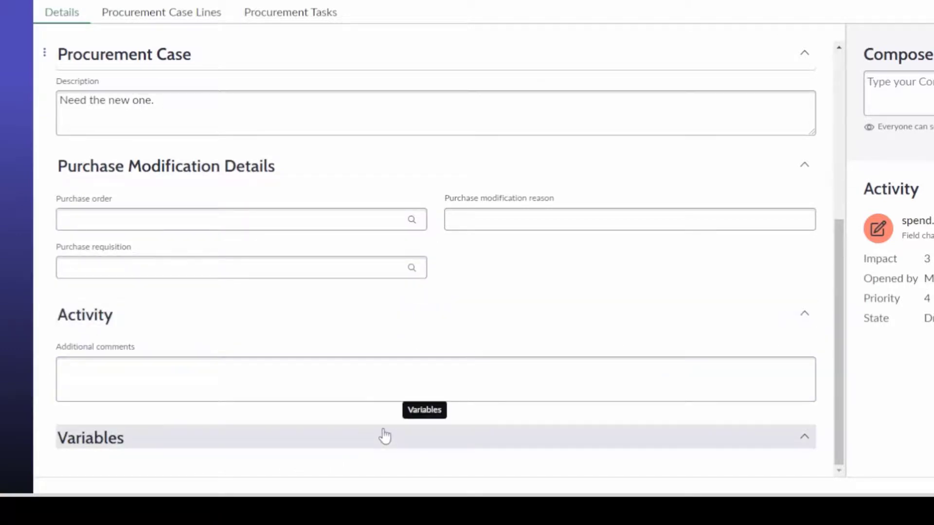
Step: Review PC0001002's case lines and tasks, check task types on a new procurement task, then discard it
click(163, 15)
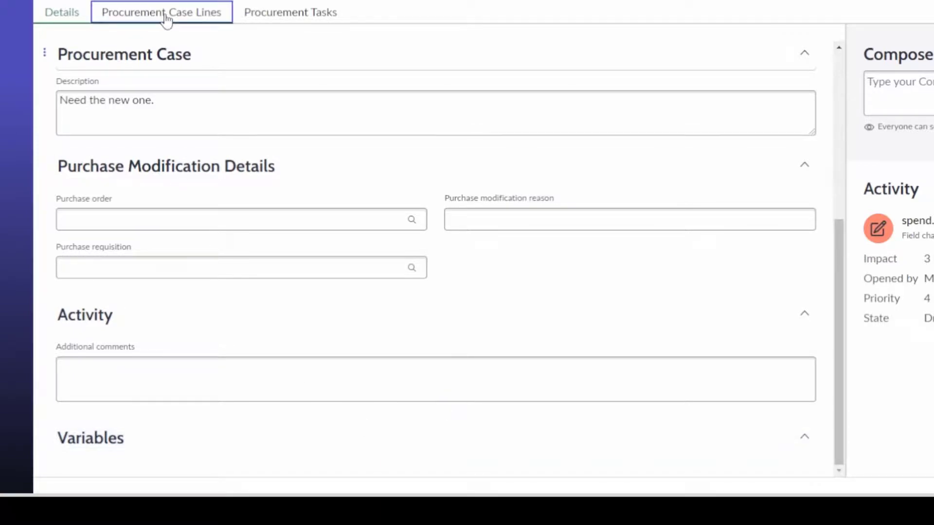
click(284, 20)
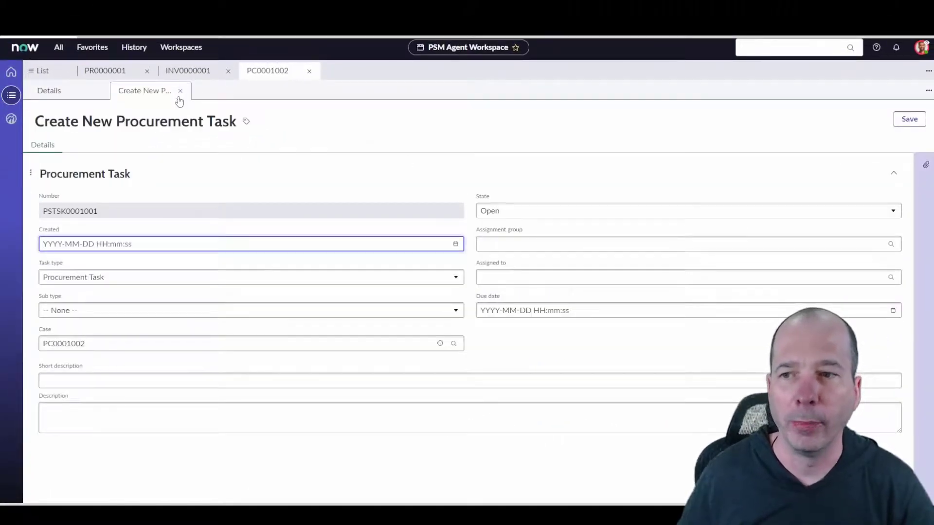
click(144, 284)
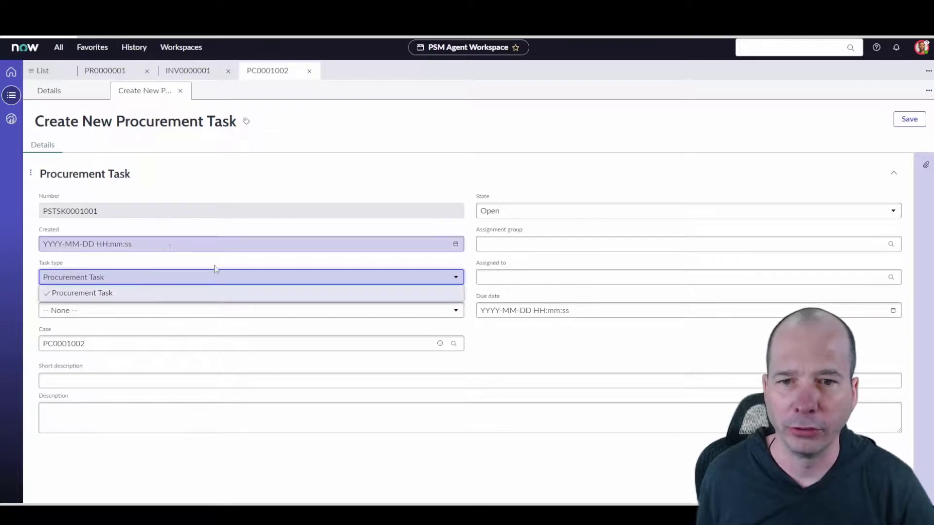
click(369, 183)
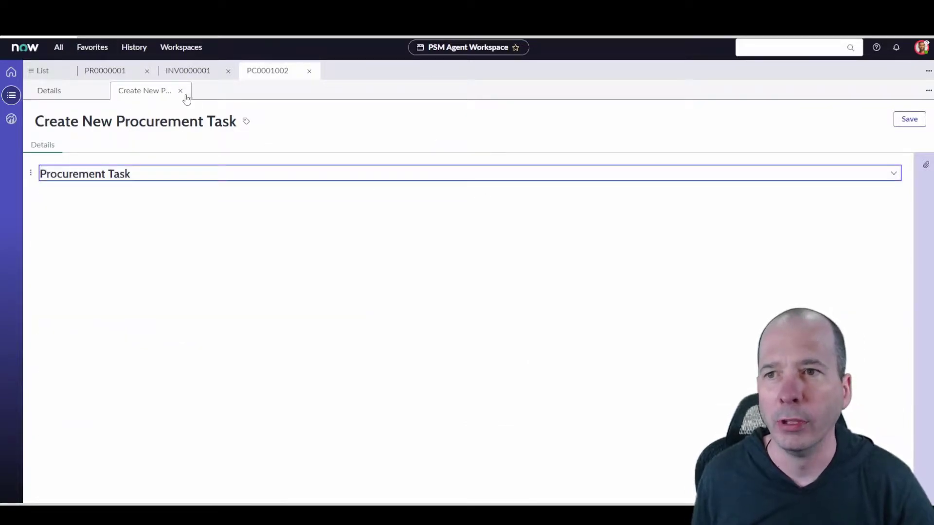
click(181, 92)
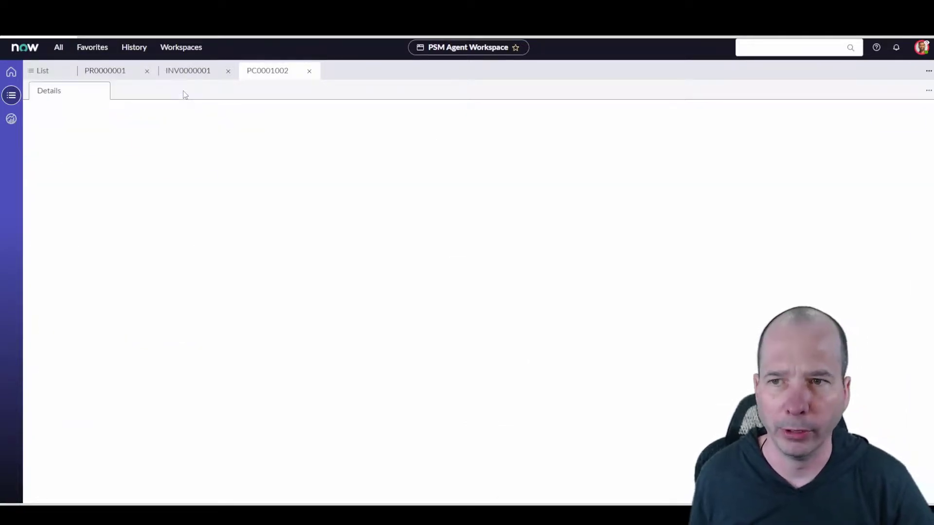
Step: Return to the Procurement Cases list grouped by Case type, with Request a Corporate Card expanded
click(38, 71)
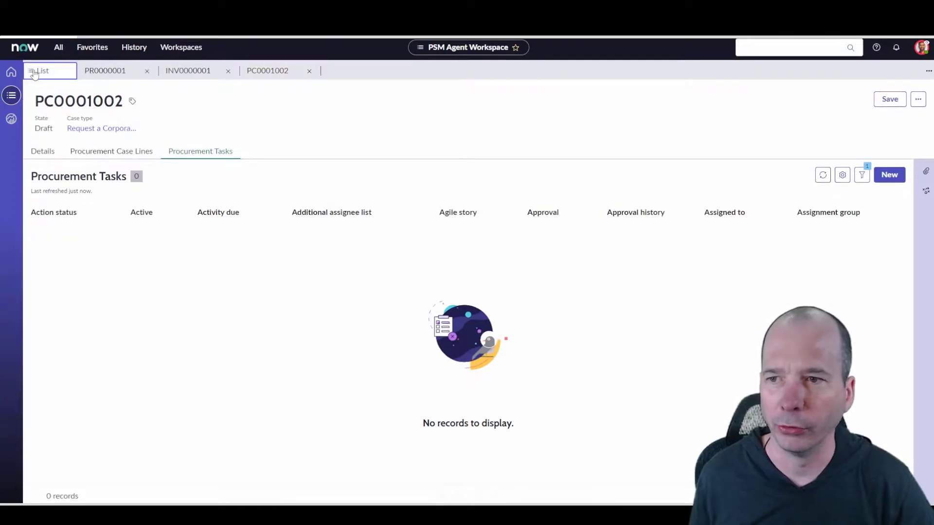